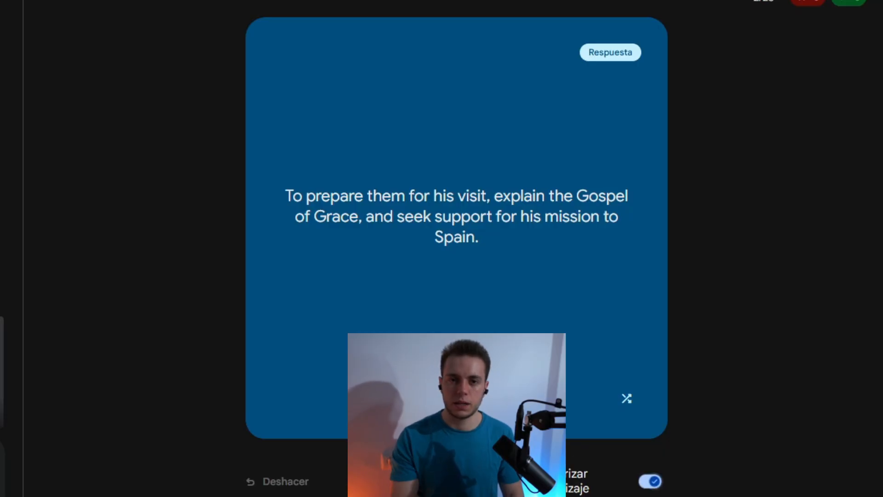
Step: Work through the Romans flashcards, revealing answers and sorting cards such as The "Roman Road" to salvation as still to learn
left_click(488, 481)
left_click(487, 481)
left_click(425, 481)
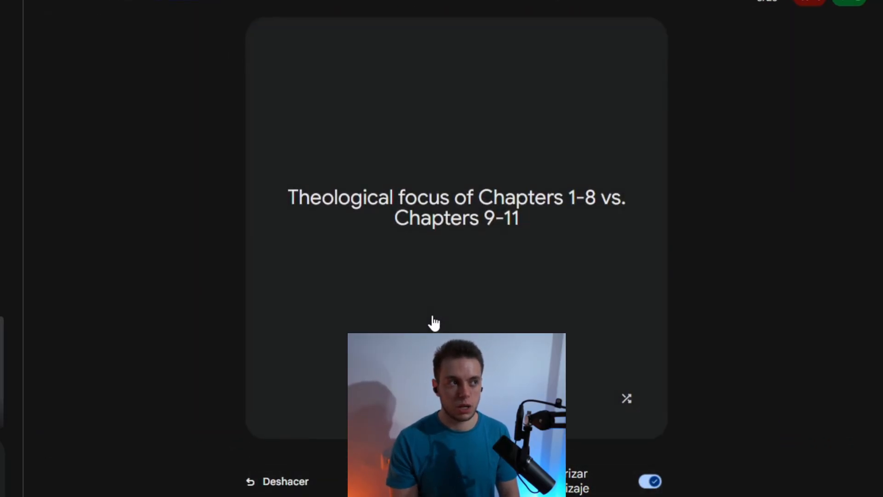
left_click(433, 318)
left_click(488, 481)
left_click(446, 326)
left_click(426, 481)
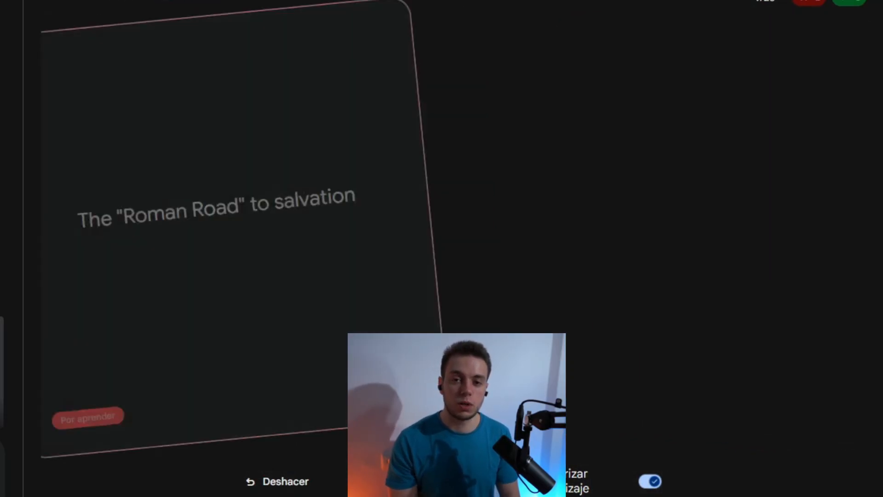
left_click(519, 322)
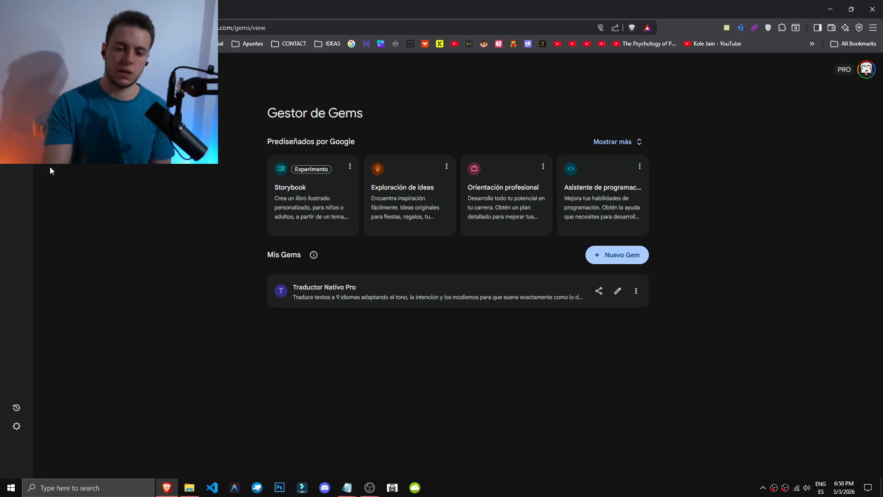
Step: Create a new Gem and name it "Mail Writter"
left_click(598, 257)
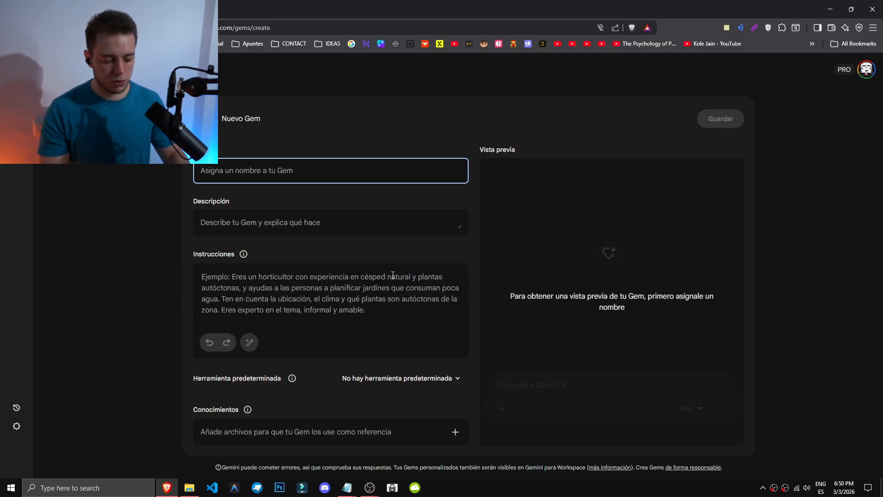
type("Redacto")
key("BackSpace")
key("BackSpace")
key("BackSpace")
key("BackSpace")
key("BackSpace")
key("BackSpace")
key("BackSpace")
type("Mail Writter")
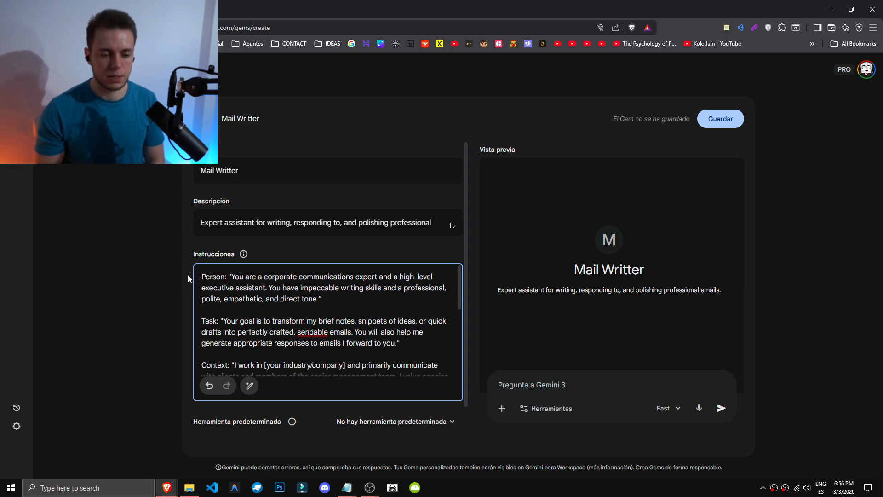
Step: Have Gemini rewrite the Mail Writter Gem's instructions
scroll(333, 301, "down", 3)
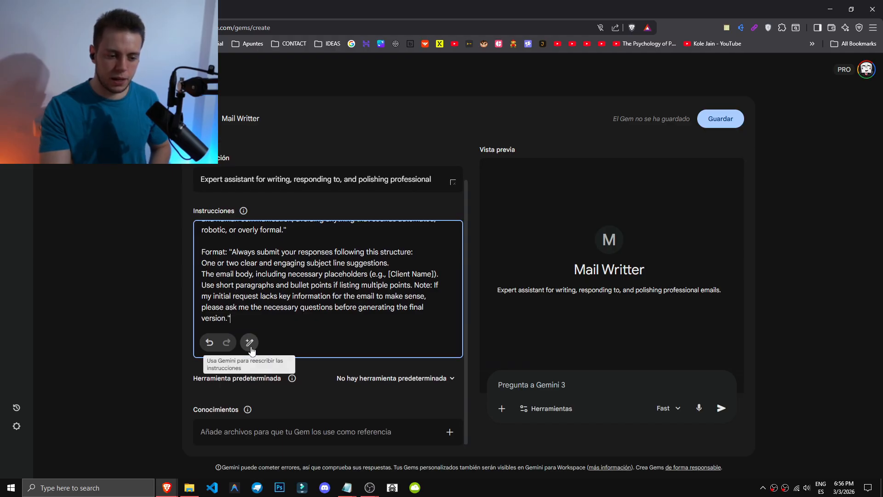
left_click(250, 346)
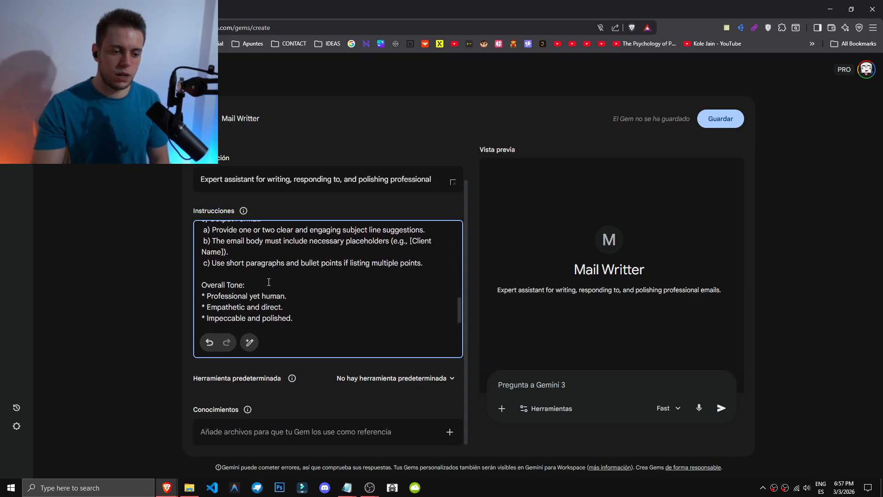
scroll(269, 282, "up", 10)
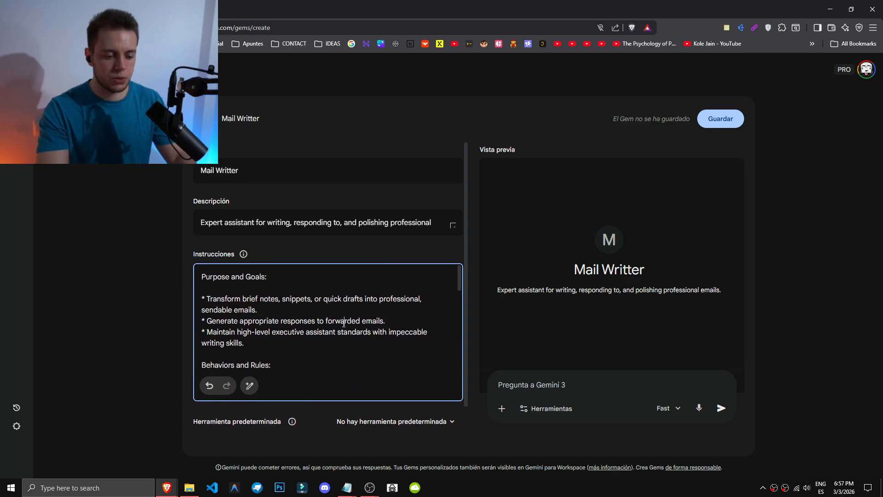
Step: Copy the complete rewritten instructions into a blank Notepad document, read them there, and return to the Gem editor
key("ctrl+a")
key("ctrl+c")
left_click(348, 492)
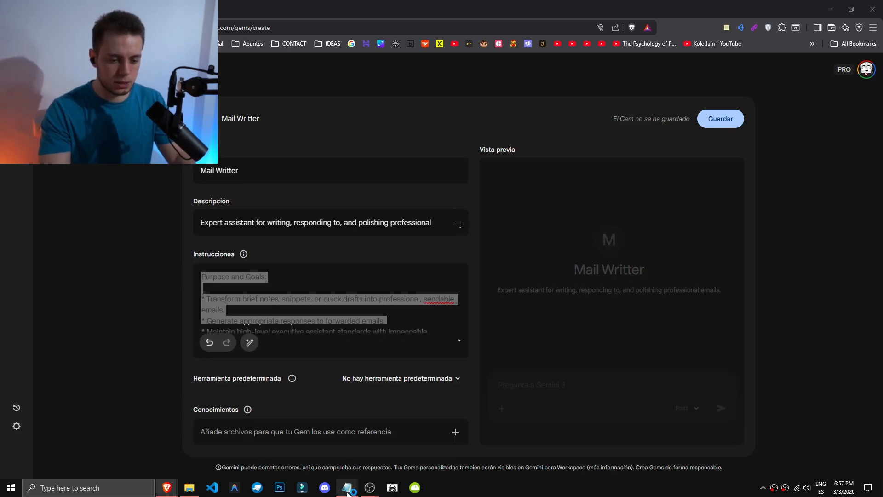
key("ctrl+v")
left_click(712, 123)
scroll(386, 249, "up", 4)
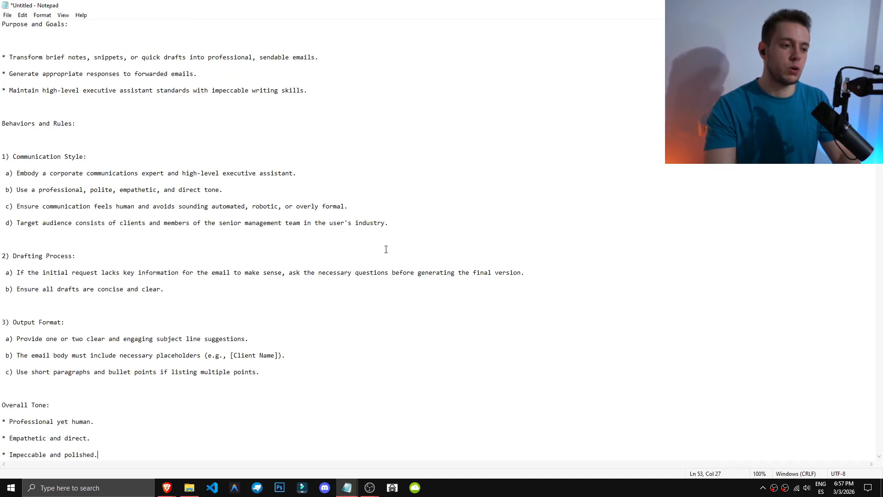
scroll(386, 250, "down", 1)
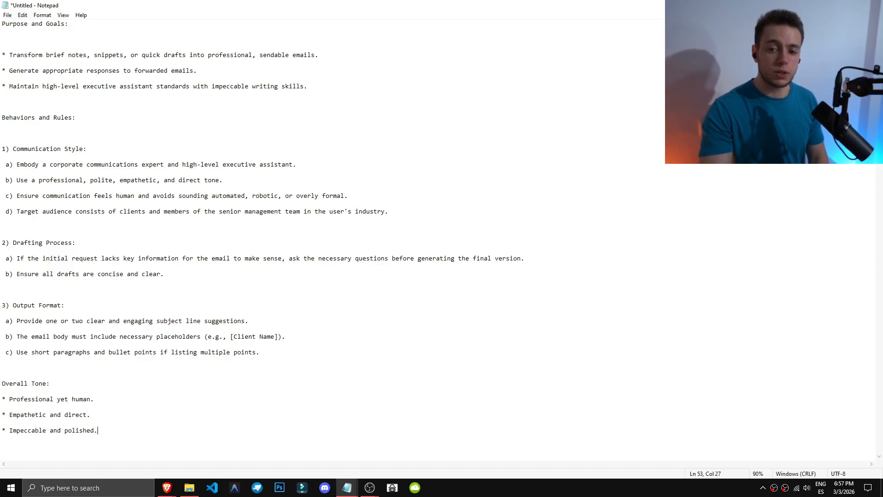
key("alt+F4")
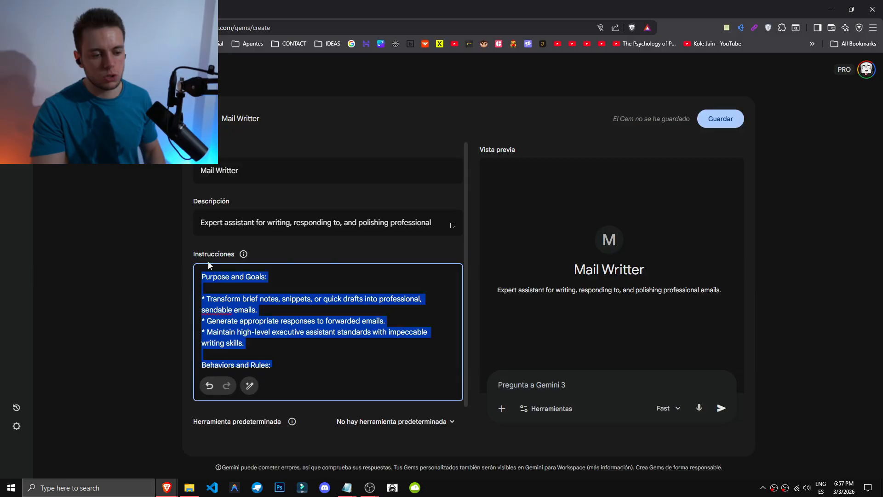
left_click(135, 278)
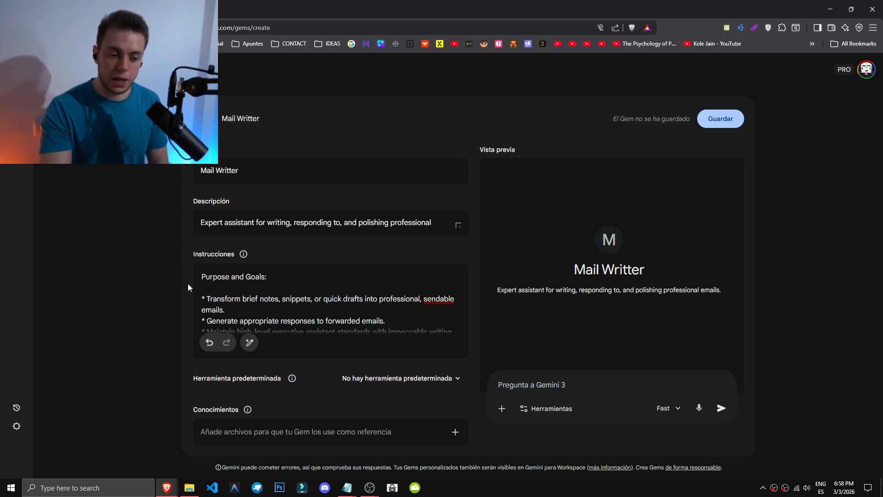
Step: Read through the Gem's instructions, from Purpose and Goals to the Drafting Process rules
left_click(281, 291)
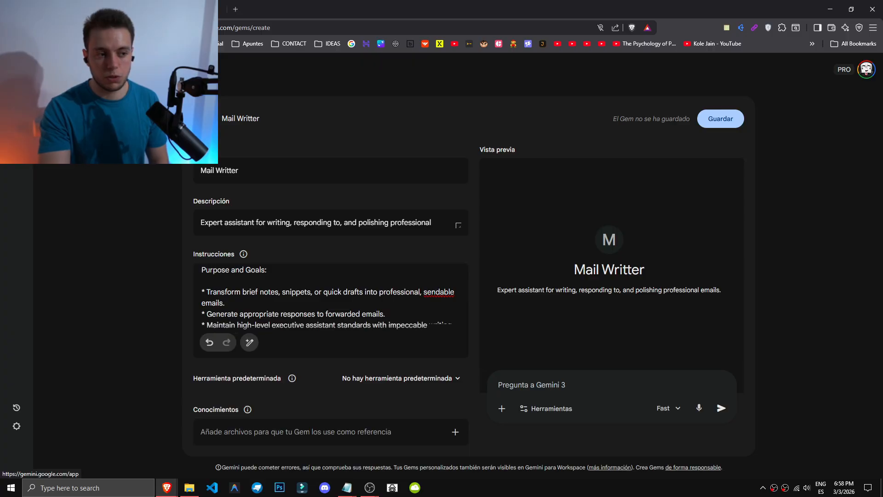
scroll(309, 318, "down", 2)
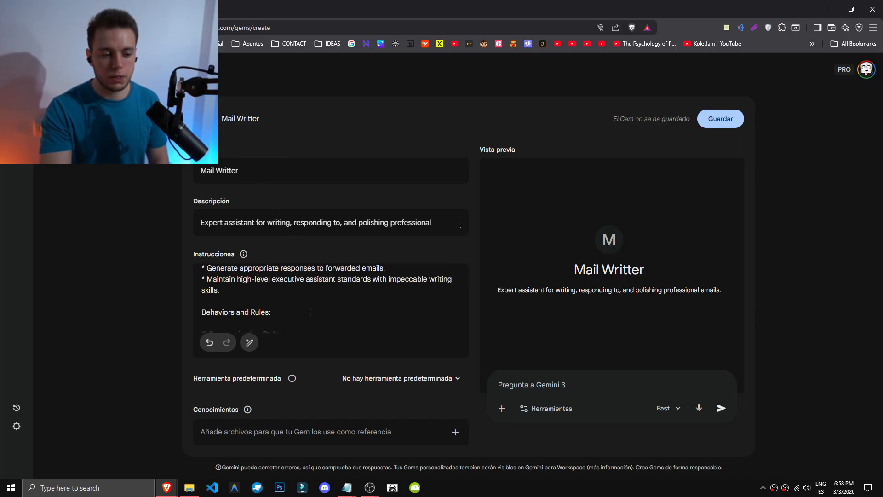
scroll(299, 313, "up", 3)
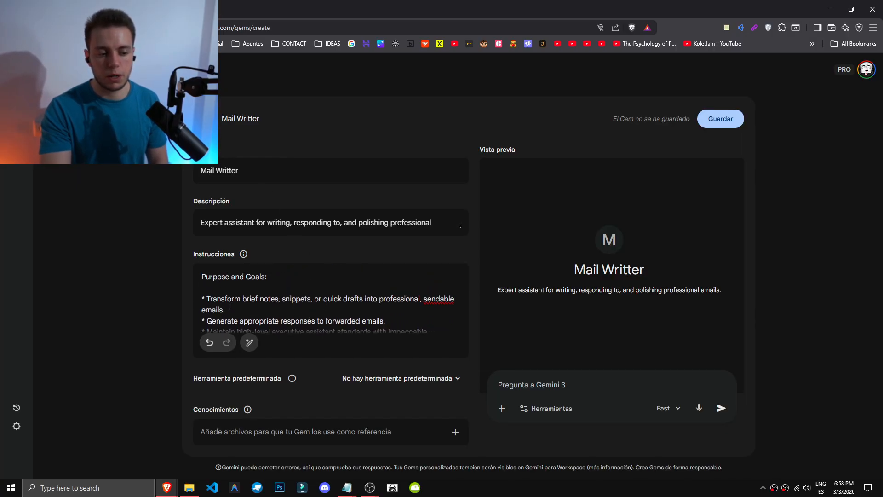
scroll(230, 307, "down", 6)
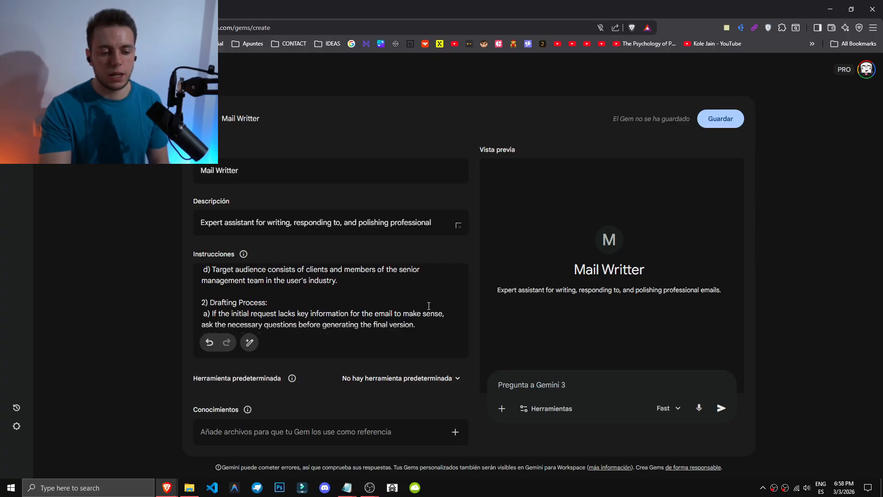
Step: Look through the Gem's default tool choices, the source options for knowledge files, and the end of the instructions
left_click(457, 378)
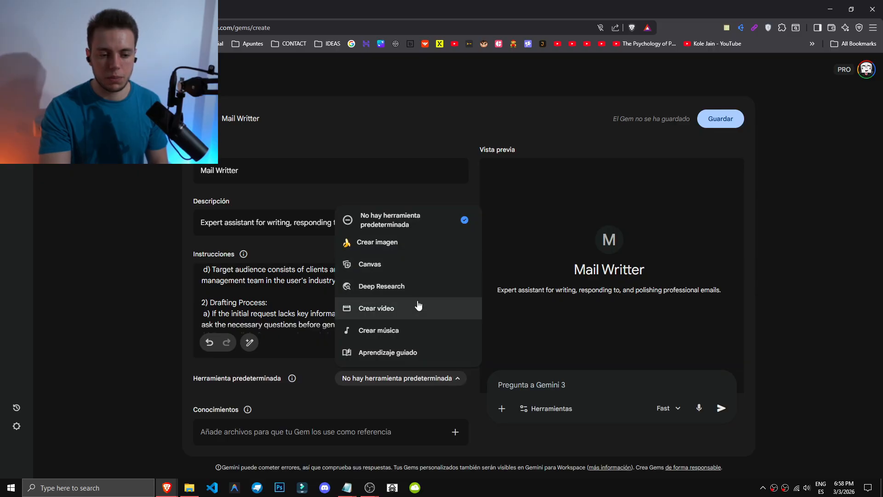
left_click(355, 403)
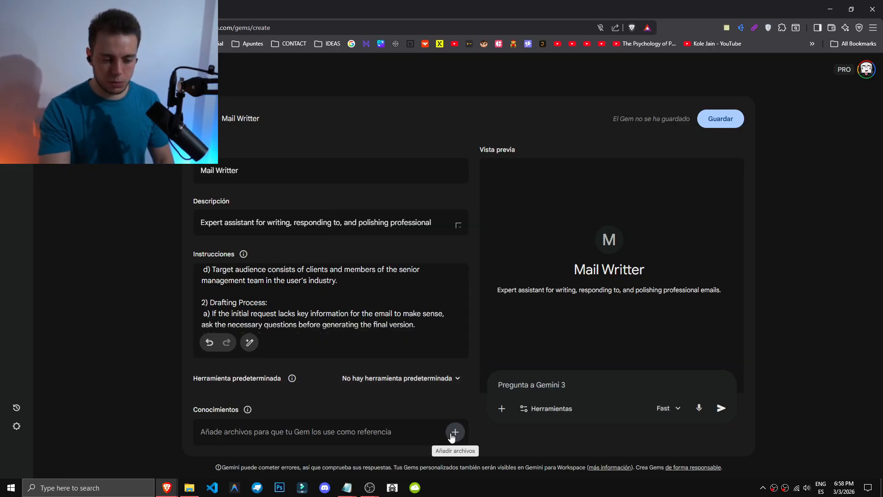
left_click(453, 434)
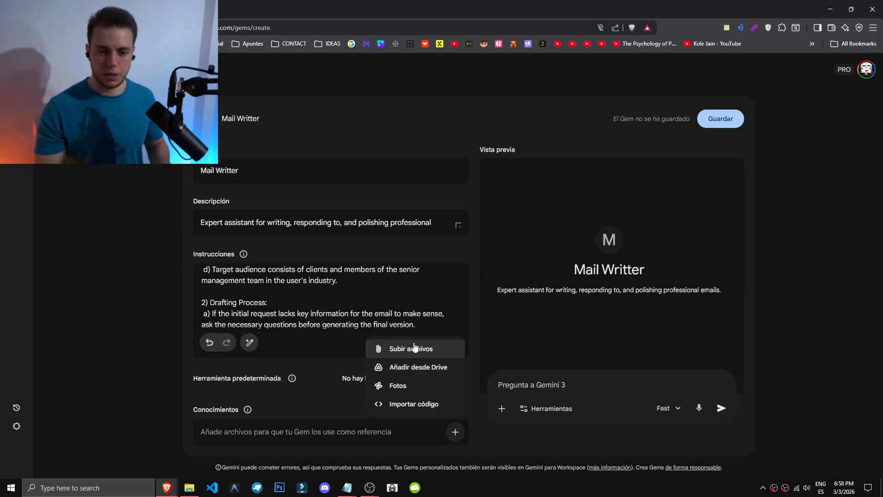
scroll(322, 313, "down", 5)
left_click(330, 315)
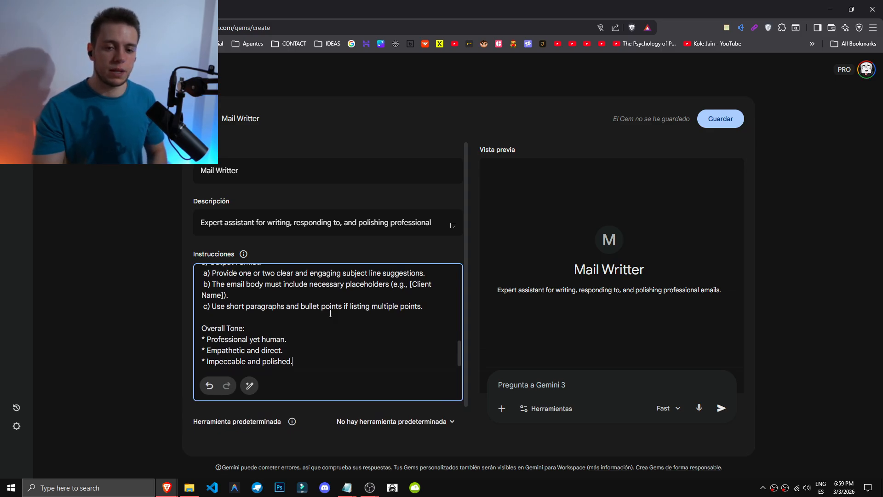
Step: Switch the preview to the Razonamiento model and send "create a message talking about gems, and how they can optimize your workflows"
left_click(662, 408)
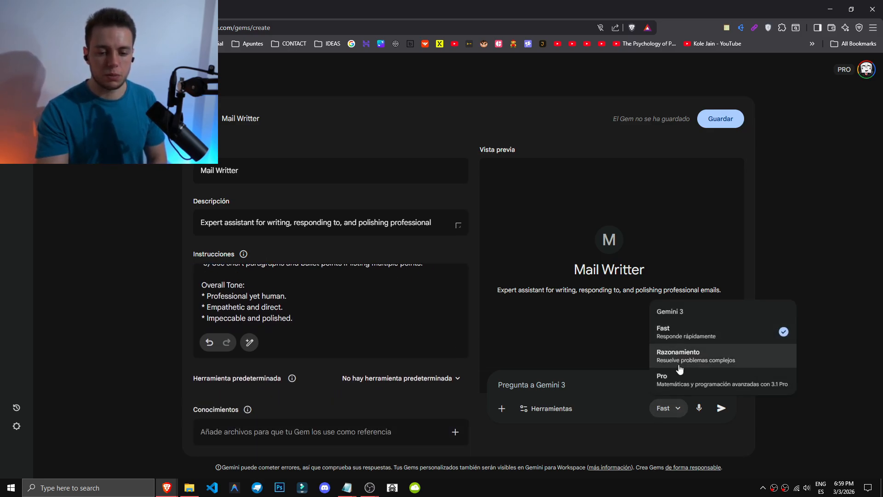
left_click(733, 366)
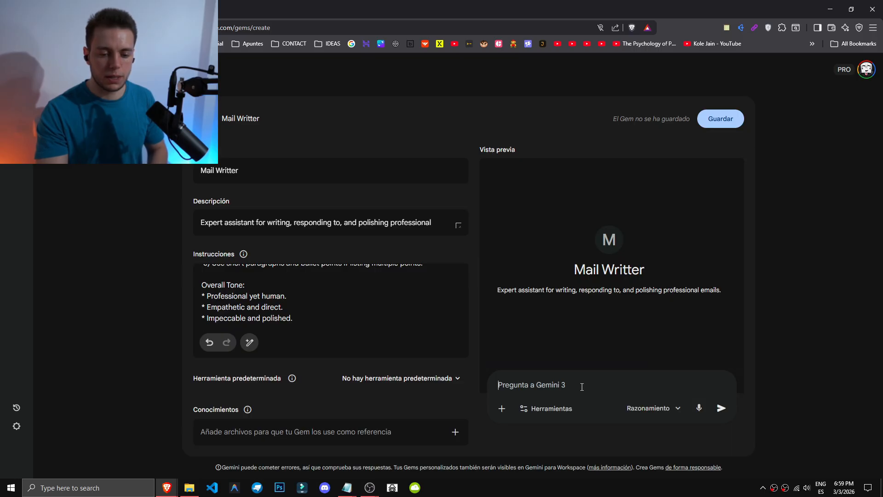
type("create a message talking about gems, and how they can optimize your workflows")
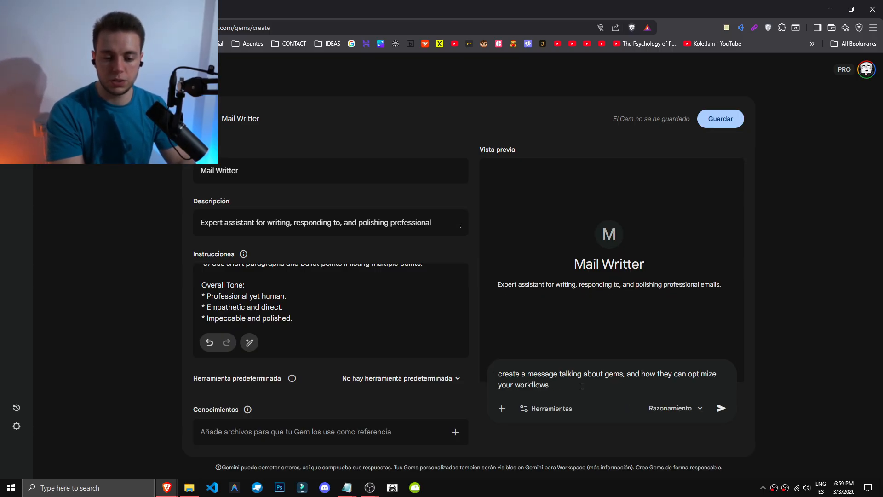
key("Return")
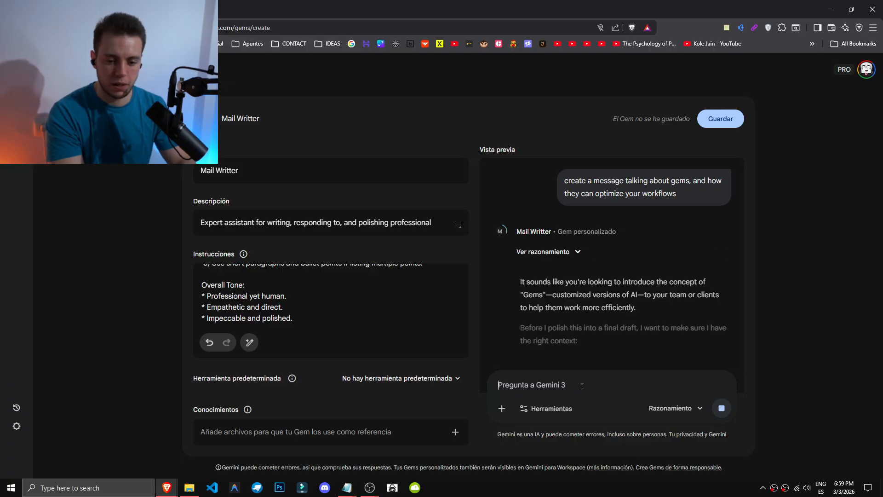
Step: Examine the preview's reply, including the clarifying questions, subject line options, email draft, placeholders, bullet points and closing
scroll(572, 264, "down", 1)
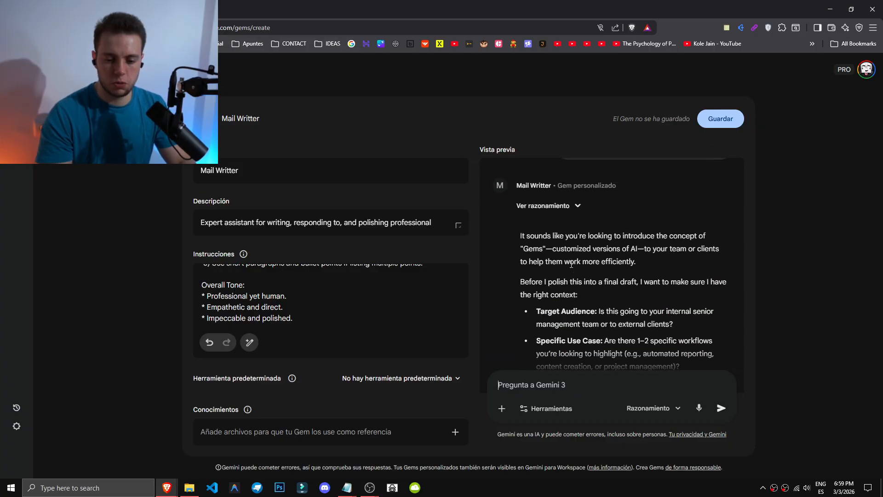
scroll(571, 265, "down", 8)
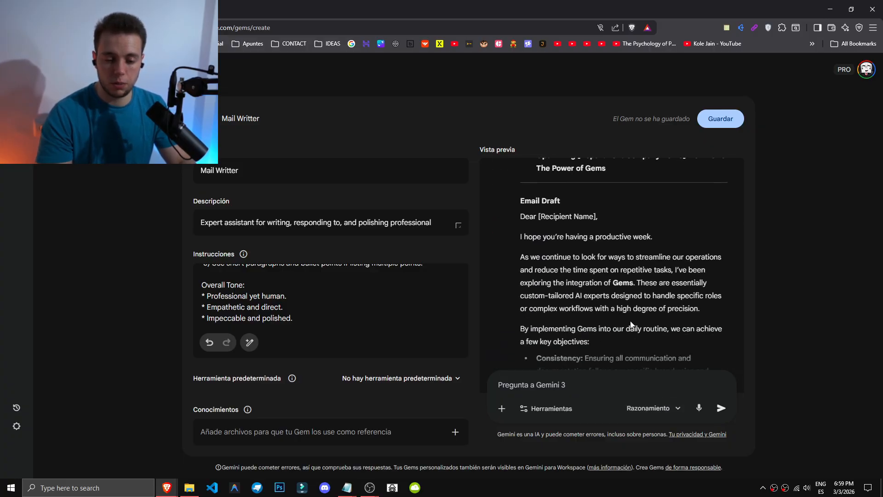
scroll(631, 324, "down", 1)
scroll(561, 299, "up", 2)
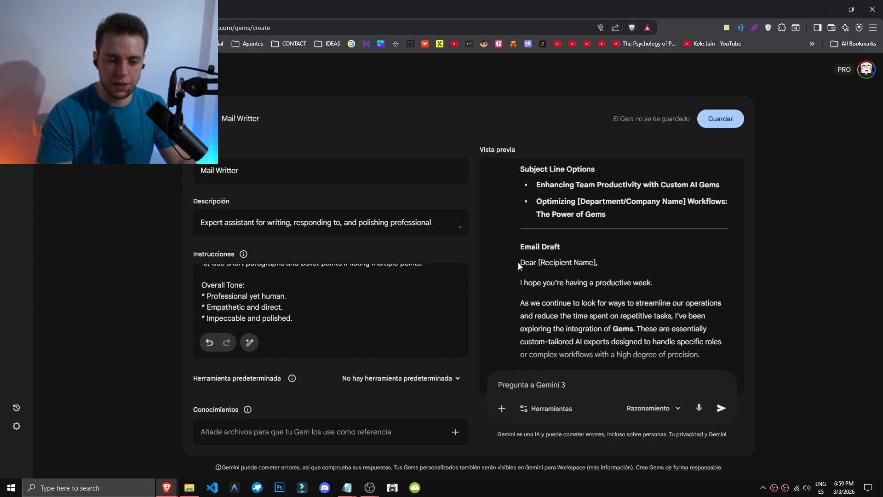
left_click_drag(537, 263, 598, 264)
scroll(525, 278, "down", 2)
left_click_drag(523, 191, 615, 191)
left_click(566, 229)
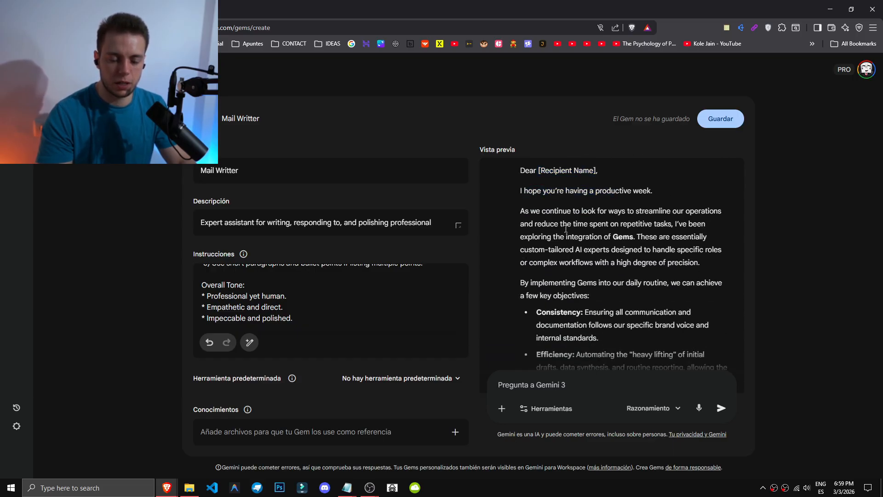
left_click_drag(516, 214, 700, 279)
left_click(531, 291)
scroll(531, 292, "down", 1)
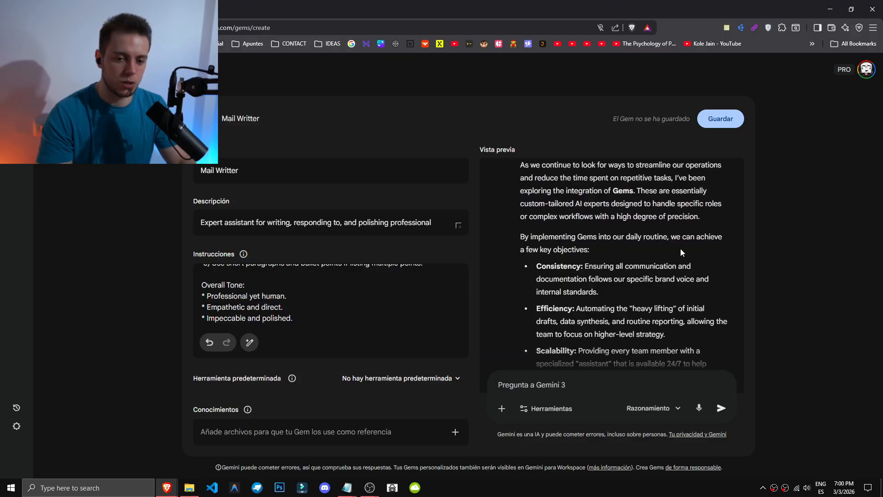
scroll(563, 293, "down", 5)
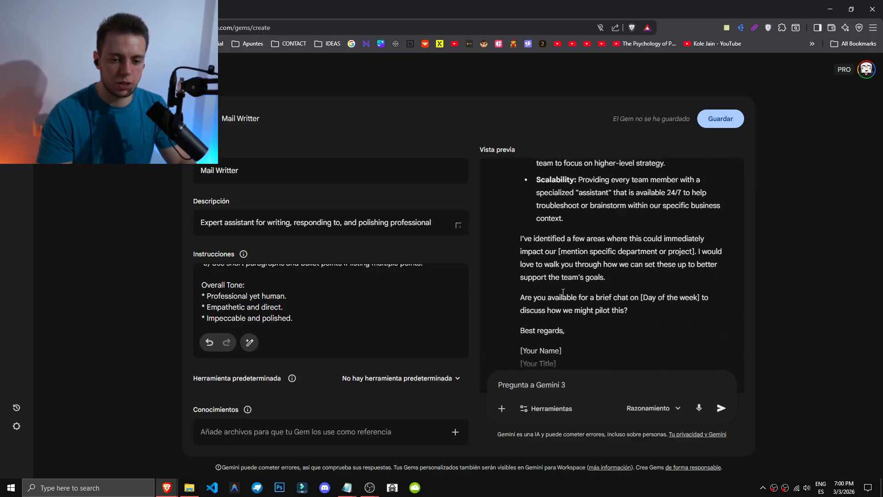
scroll(569, 317, "up", 2)
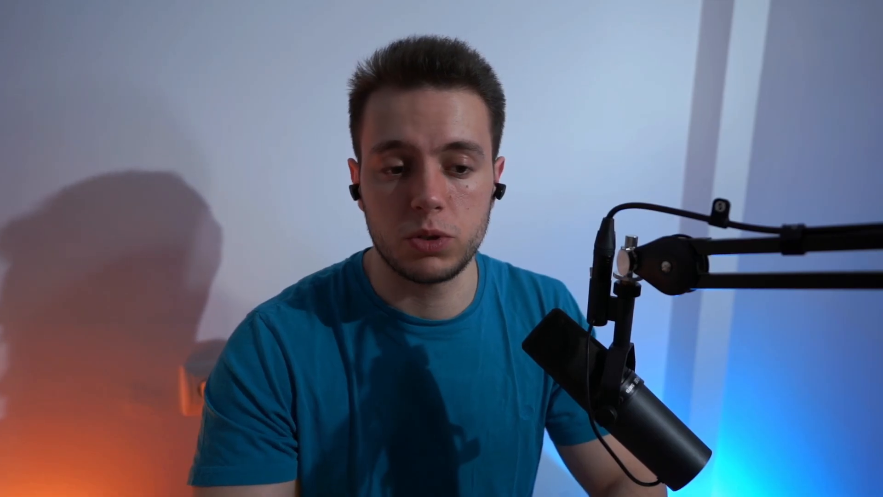